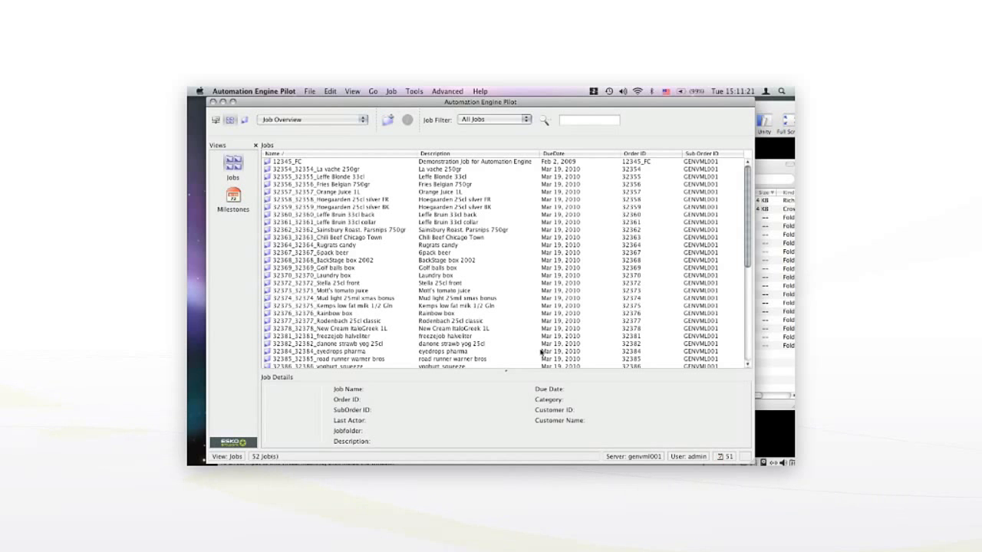
Review the demonstration job's setup, going through its customer, inks, parameters, bar codes and step-and-repeat settings, and close it without changes.
scroll(500, 256, "down", 6)
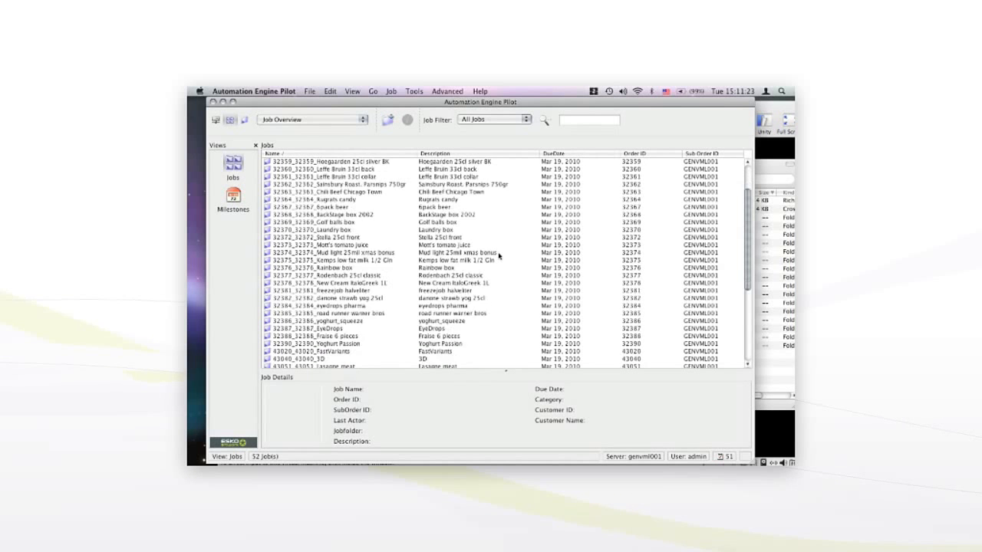
scroll(495, 260, "up", 6)
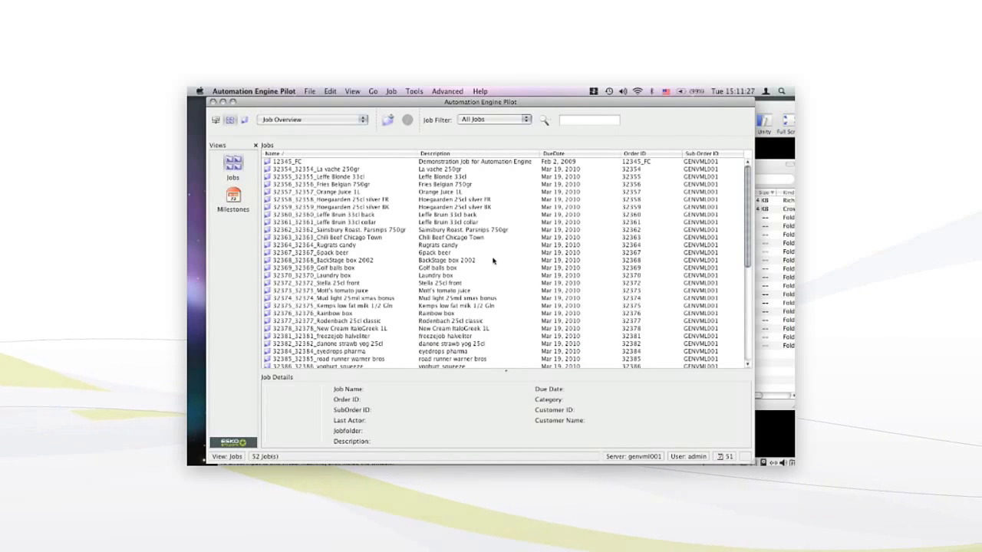
left_click(286, 163)
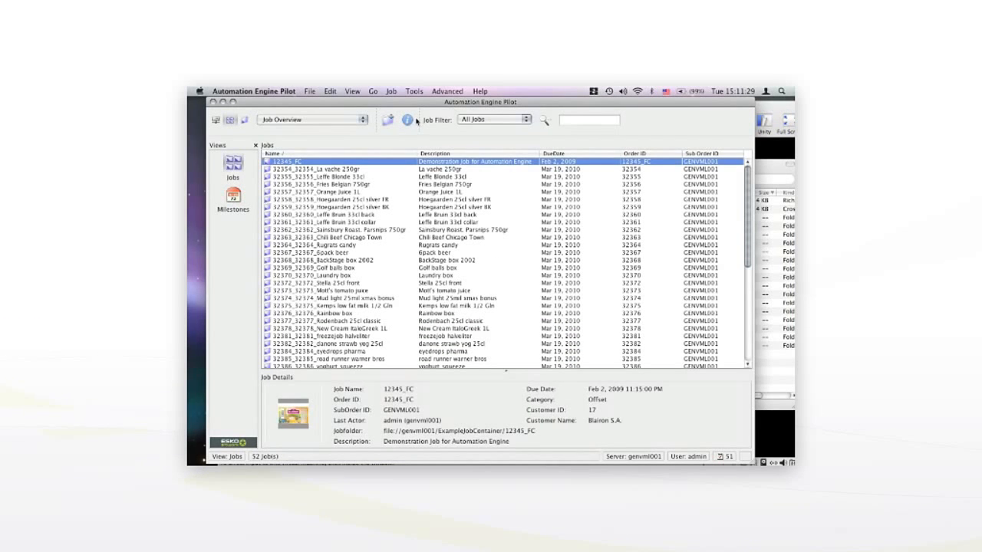
left_click(407, 120)
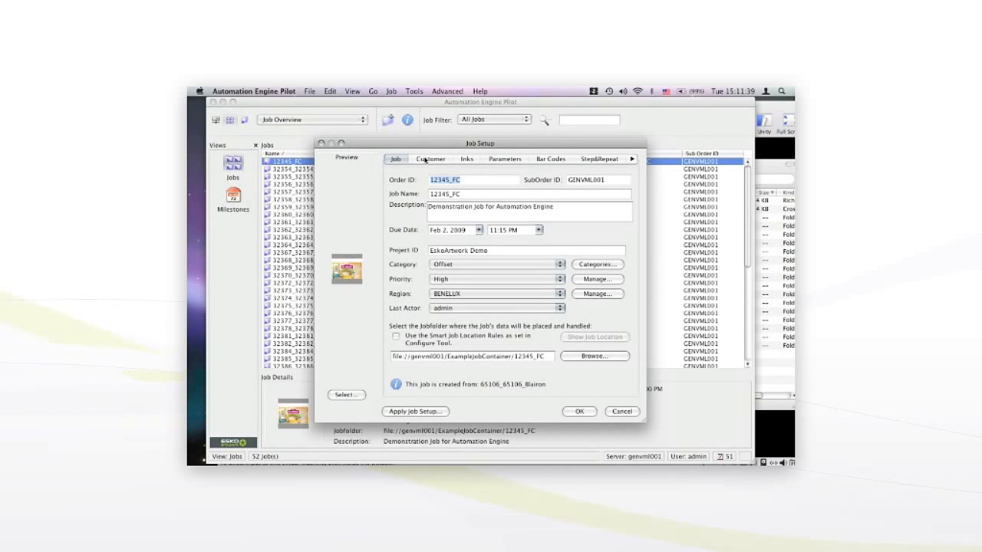
left_click(426, 159)
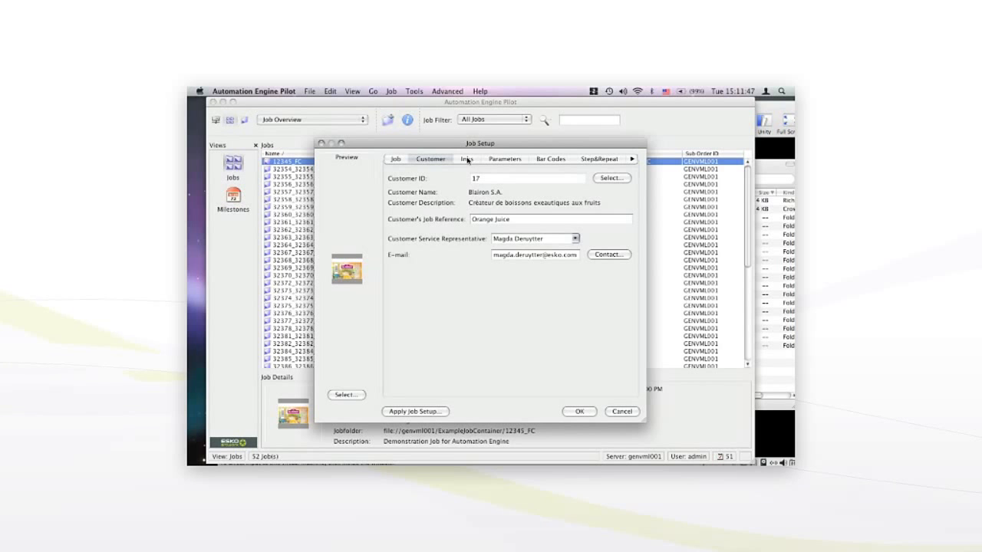
left_click(467, 160)
left_click(505, 160)
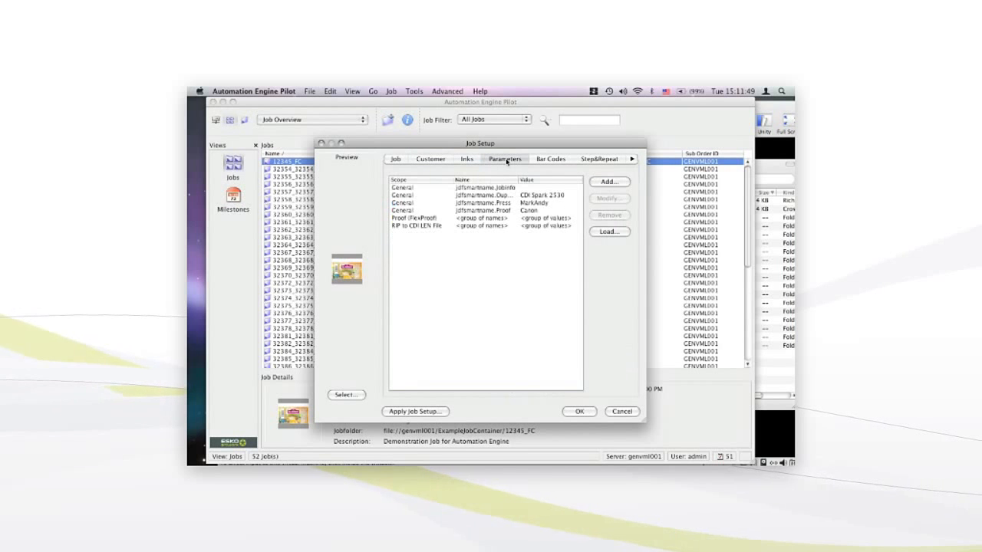
left_click(556, 160)
left_click(590, 160)
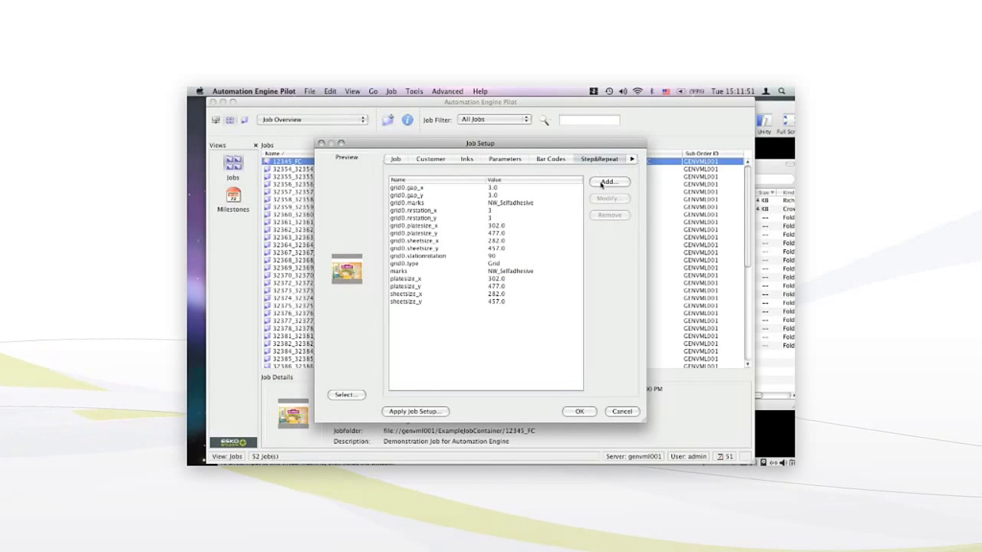
left_click(624, 414)
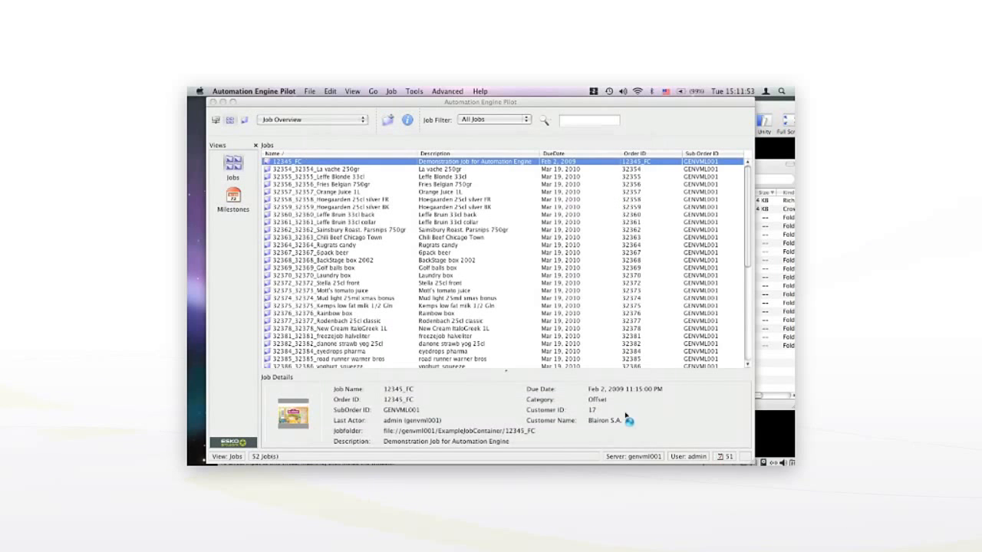
Open the demonstration job, start a new workflow task in an enlarged editor and move the OK end point farther from Start.
double_click(292, 164)
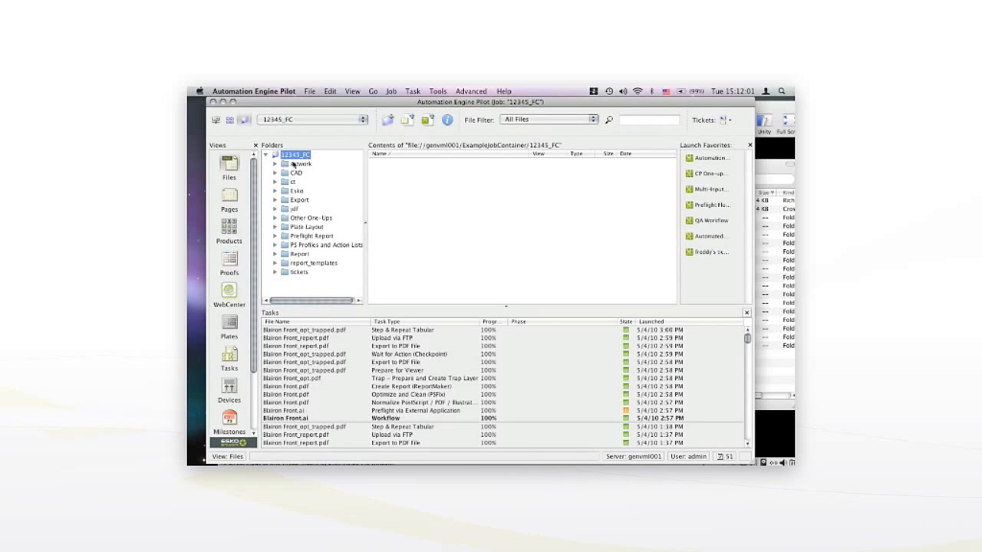
left_click(428, 120)
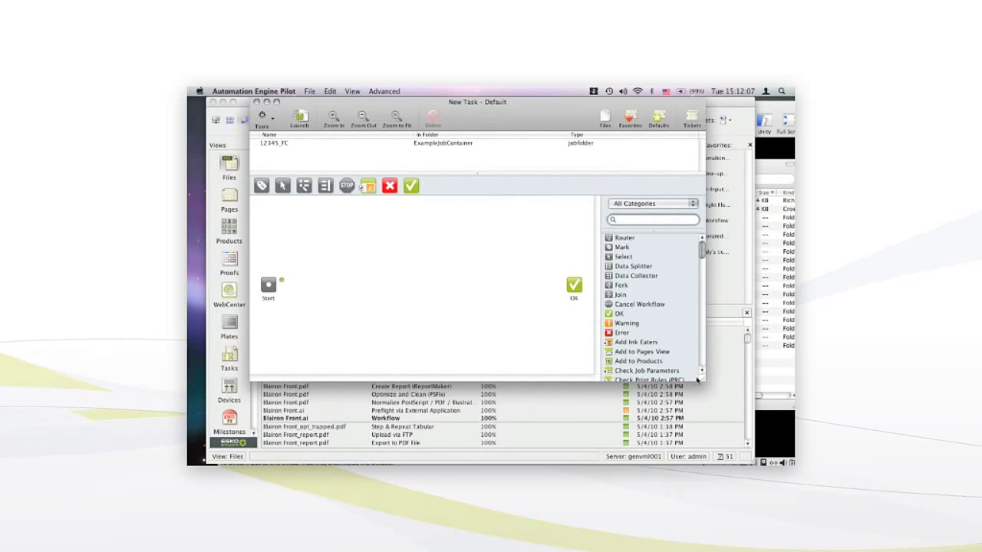
left_click_drag(703, 380, 783, 443)
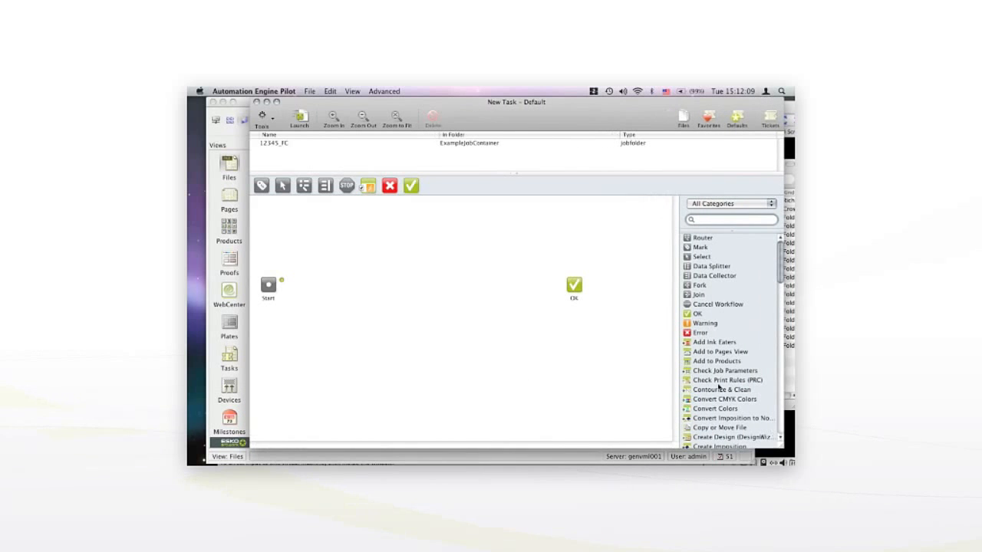
left_click_drag(578, 290, 621, 290)
scroll(746, 281, "down", 3)
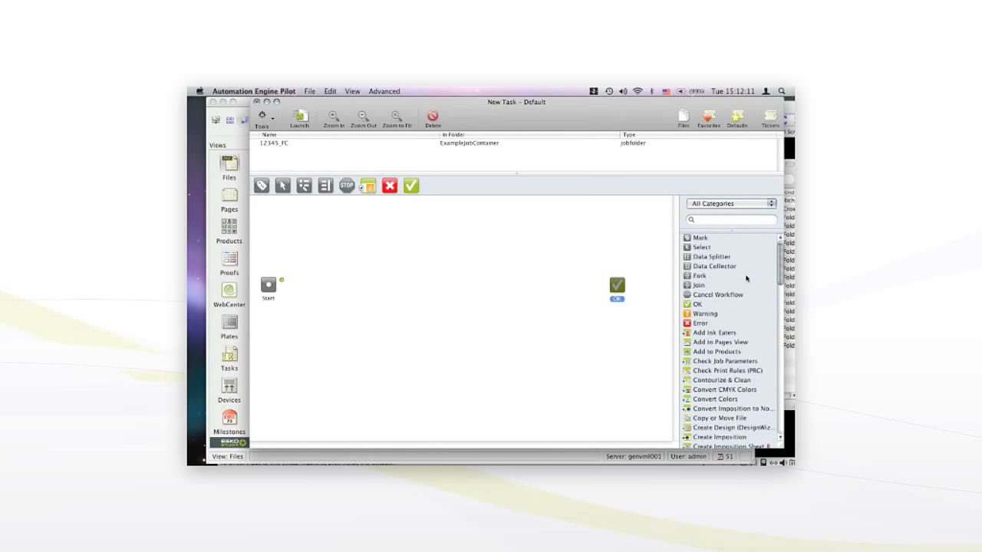
scroll(745, 281, "down", 5)
scroll(745, 281, "up", 7)
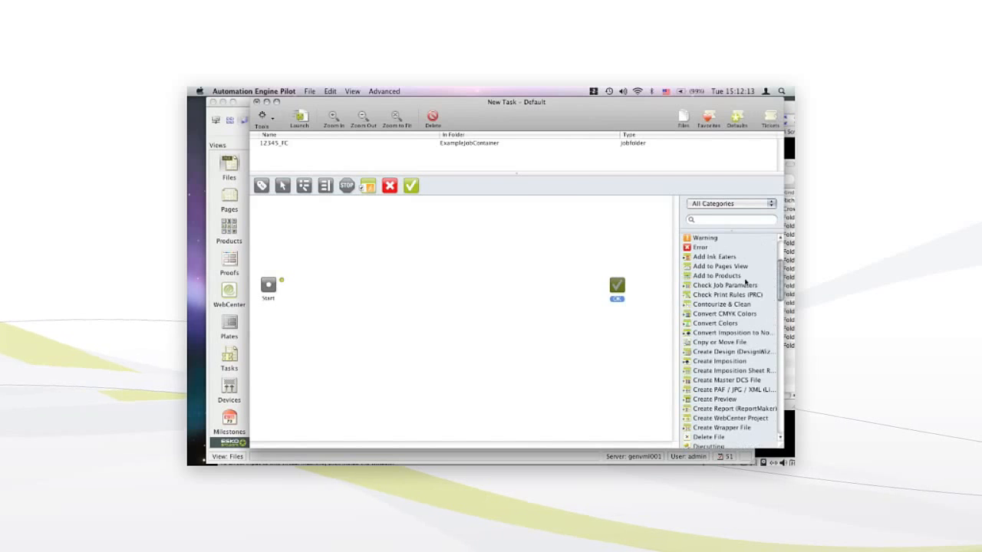
Add a Preflight via External Application step to the workflow and connect Start to it.
left_click(709, 220)
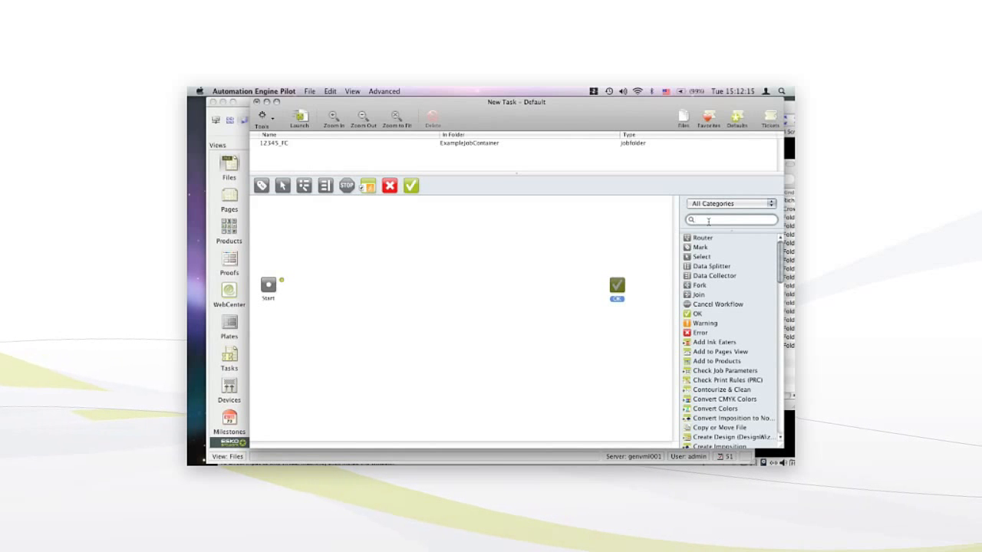
type("preflight")
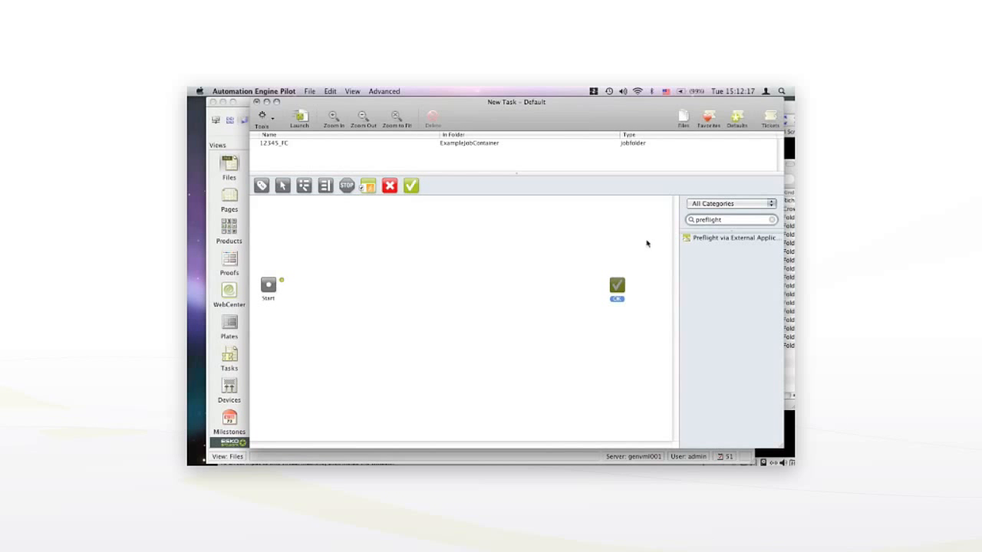
left_click_drag(685, 242, 362, 288)
left_click_drag(282, 280, 330, 276)
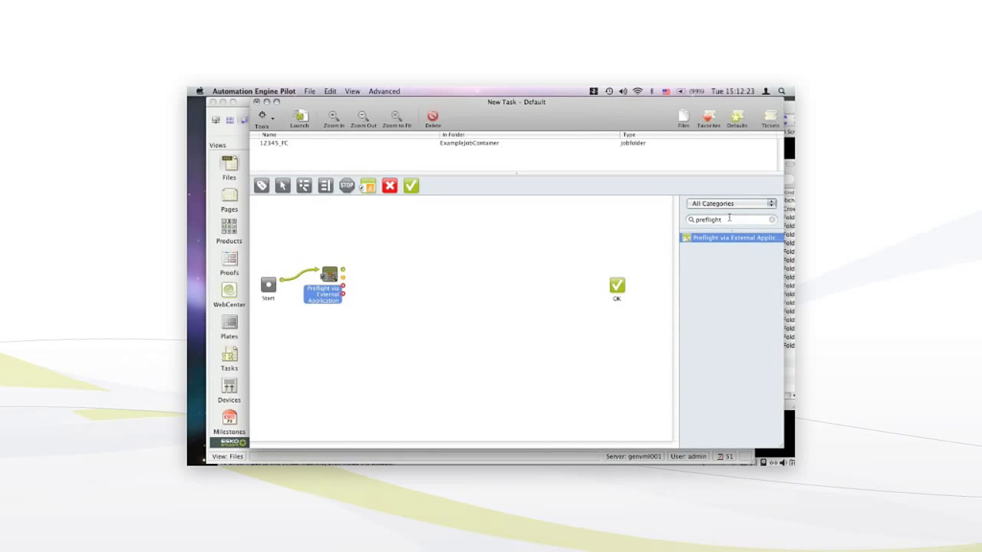
Add a Normalize PostScript / PDF / Illustrator 8.0 File step after the preflight step.
left_click(695, 219)
type("norm")
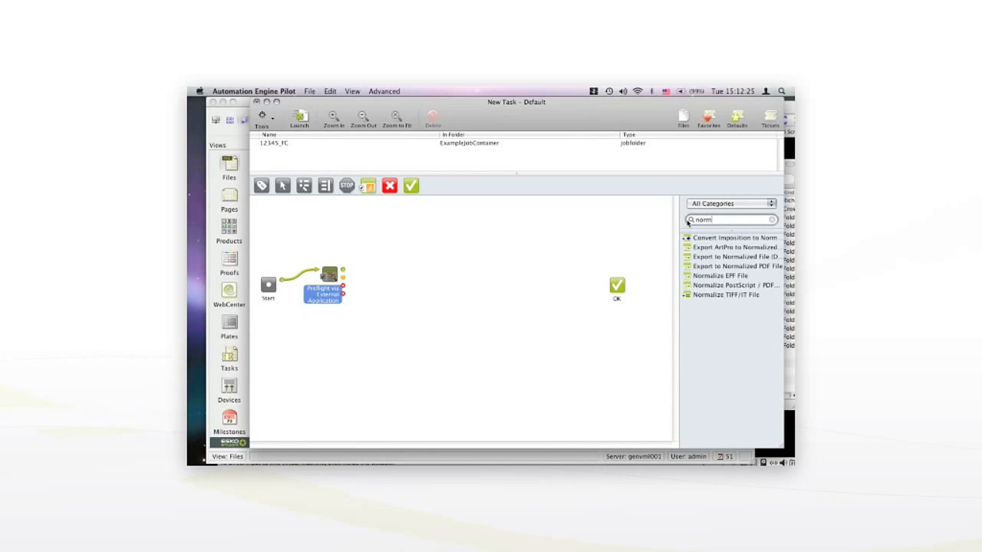
left_click_drag(718, 286, 409, 259)
Add a Wait for Action (Checkpoint) step on the preflight's error output and connect its approved output to the Normalize step.
left_click_drag(715, 221, 622, 242)
type("action")
left_click_drag(353, 291, 389, 331)
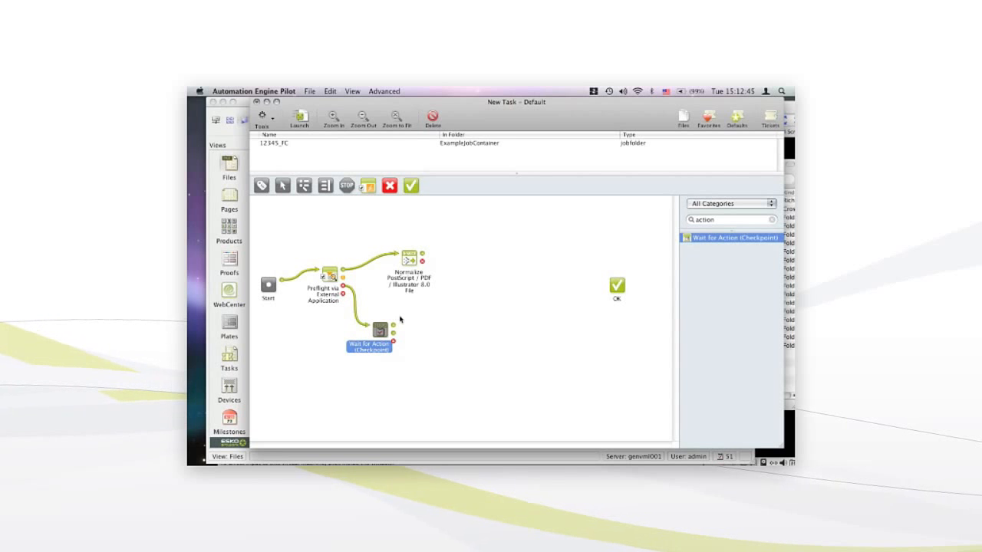
left_click_drag(395, 326, 435, 247)
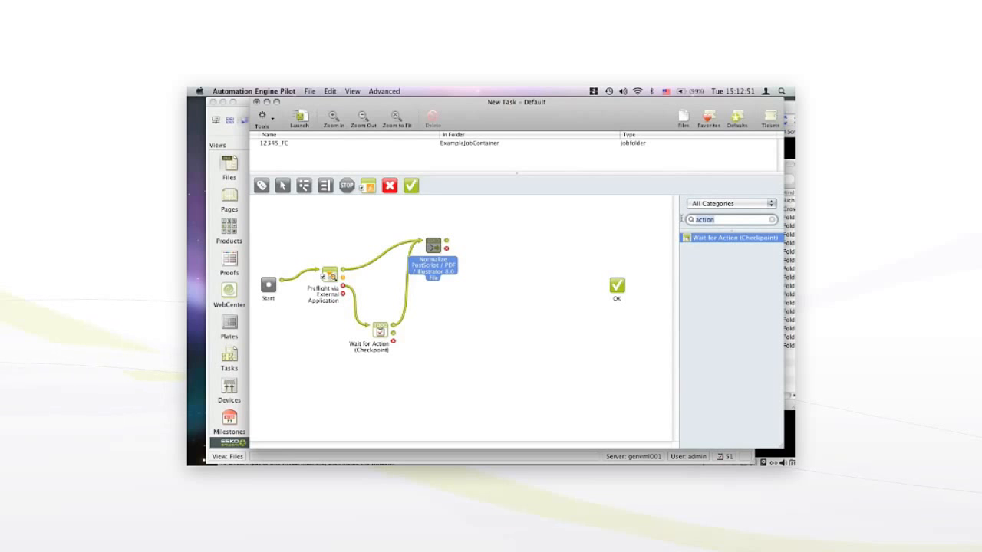
Add a Trap – Prepare and Create Trap Layer step and connect the Normalize step's OK output to it.
type("trap")
left_click(725, 256)
left_click_drag(726, 257, 499, 224)
left_click_drag(446, 241, 509, 224)
Add a Create Report (ReportMaker) step as a second branch from the Normalize step's OK output.
left_click_drag(719, 223, 690, 220)
type("ge")
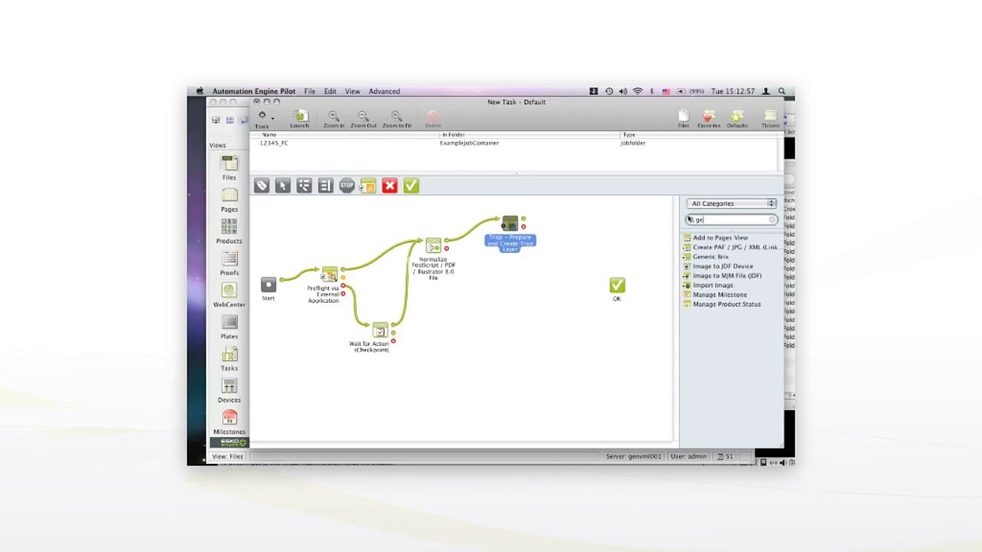
type("ner")
key("BackSpace")
key("BackSpace")
key("BackSpace")
key("BackSpace")
key("BackSpace")
type("report")
left_click_drag(734, 247, 513, 290)
left_click_drag(449, 242, 507, 285)
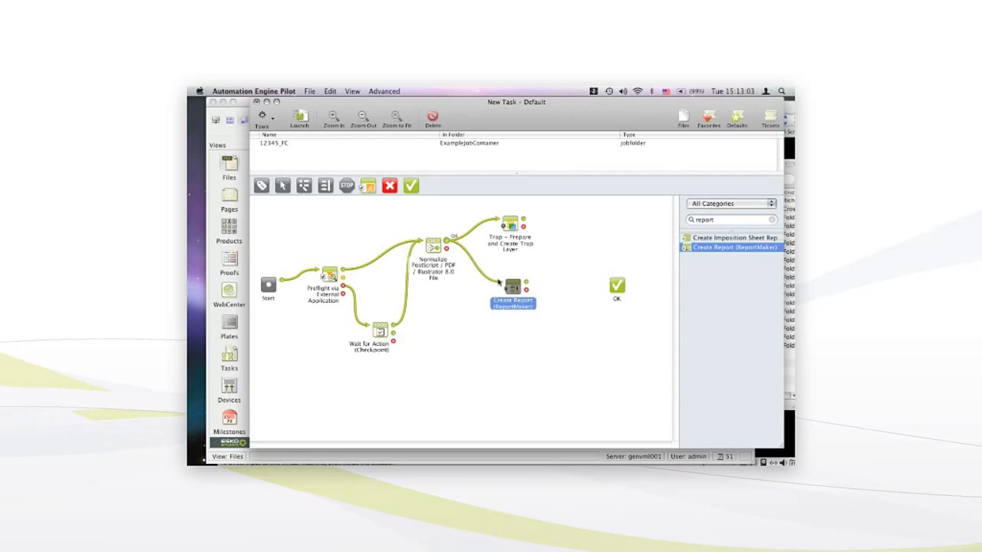
Look at the Trap Expert settings in the trap step's ticket and close it without changes.
left_click_drag(511, 227, 513, 225)
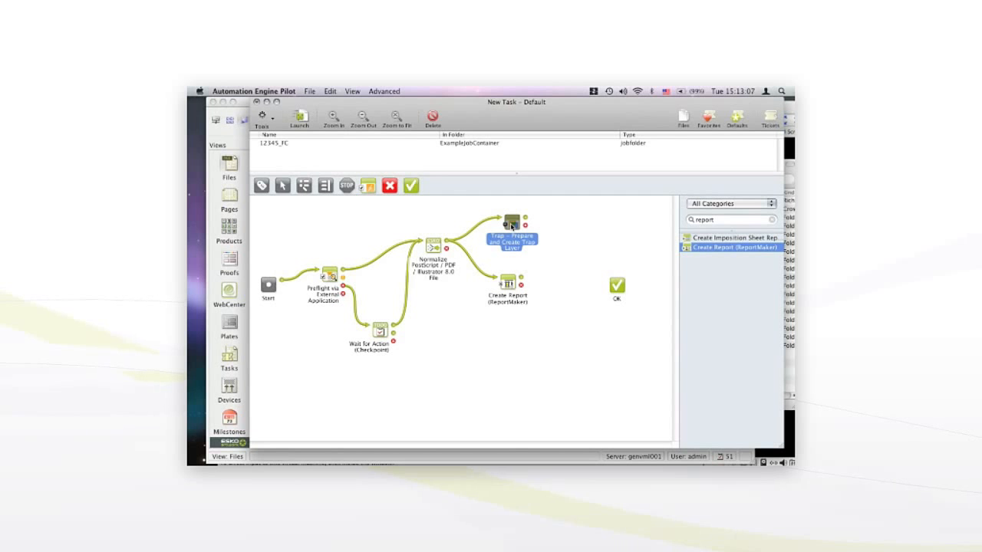
double_click(512, 225)
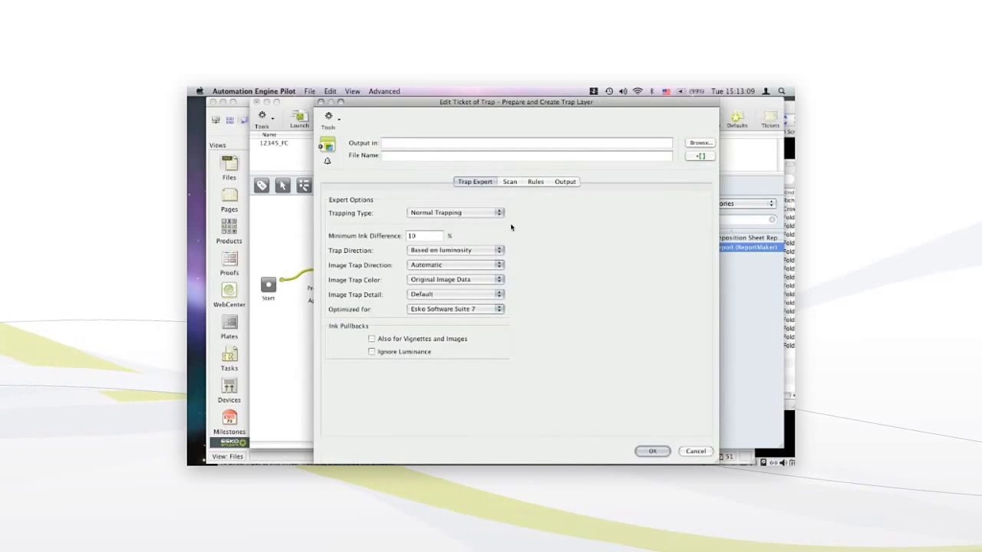
left_click(695, 451)
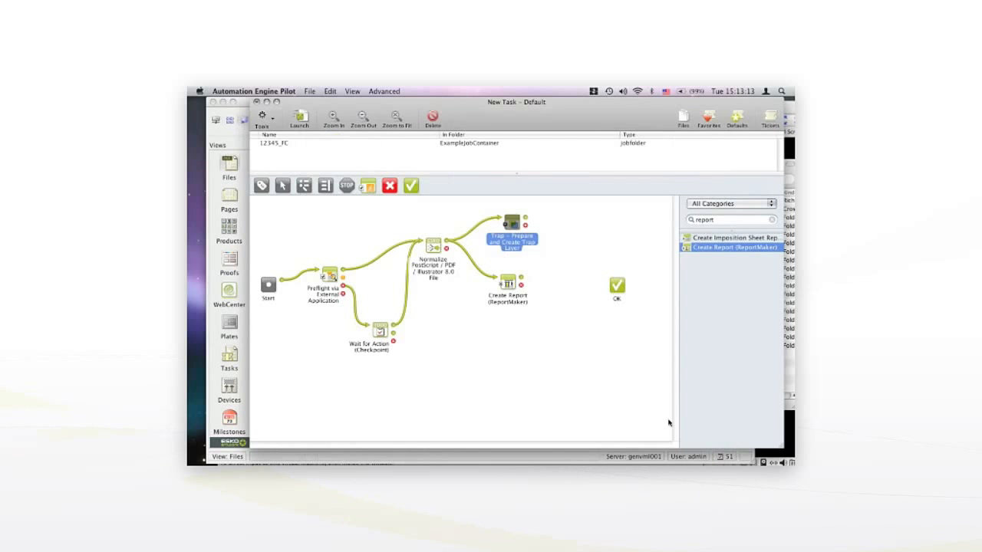
Close the new workflow task without saving its changes.
left_click(257, 103)
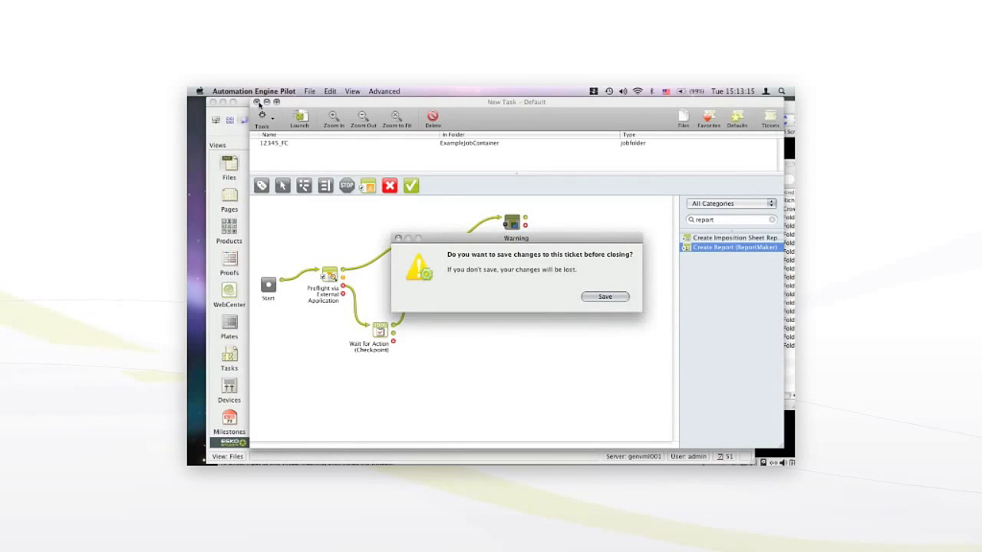
left_click(549, 297)
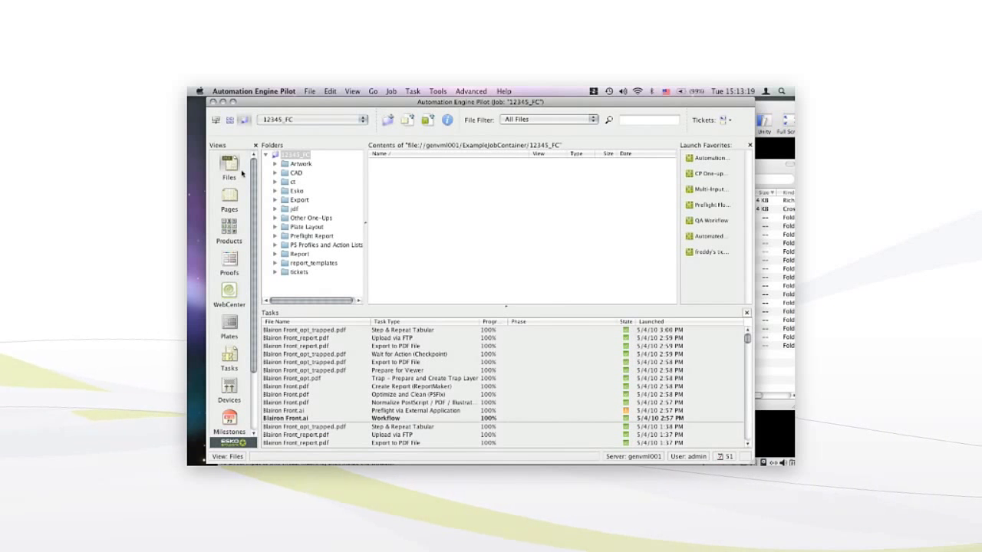
Launch the favorite Automation Flow workflow on Blairon Front.ai from the job's Artwork folder.
left_click(300, 164)
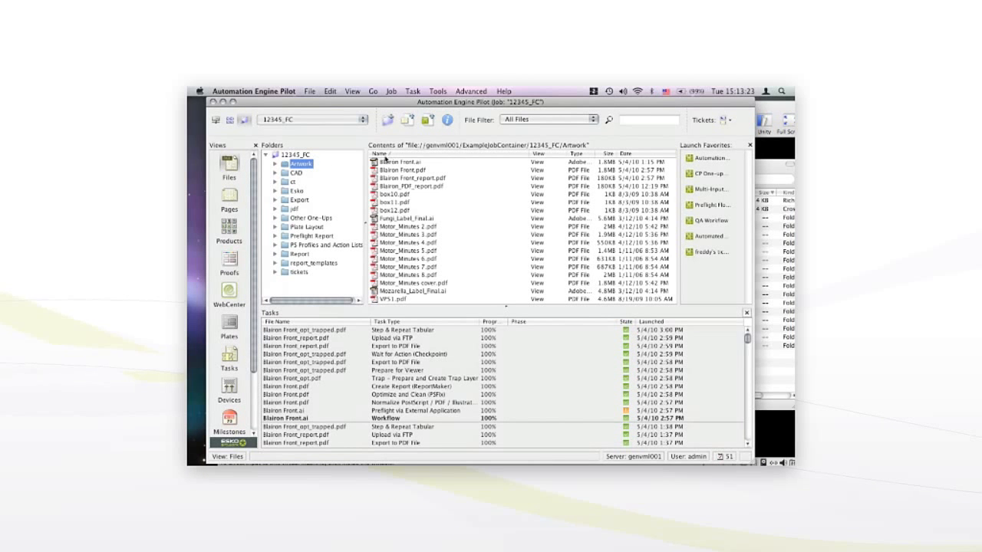
left_click(386, 164)
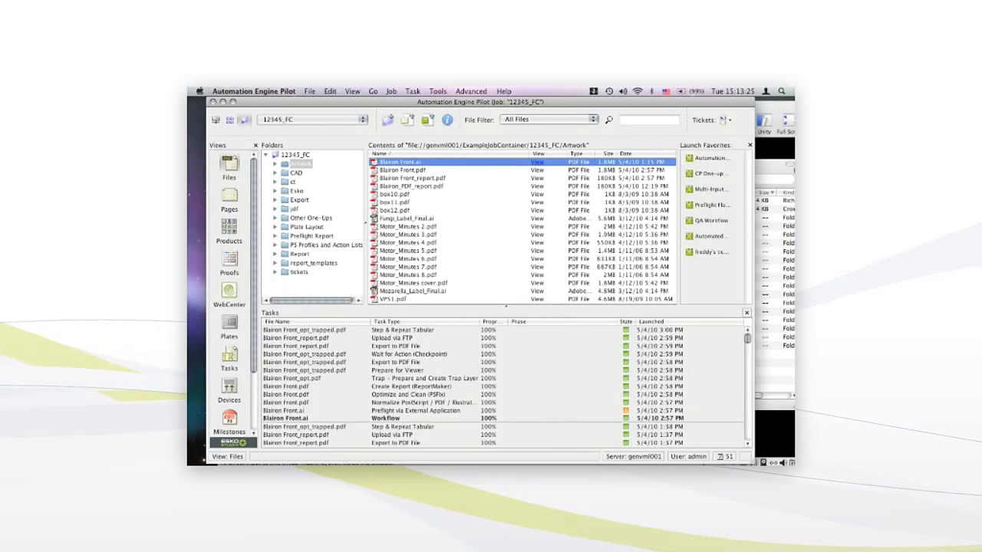
double_click(709, 158)
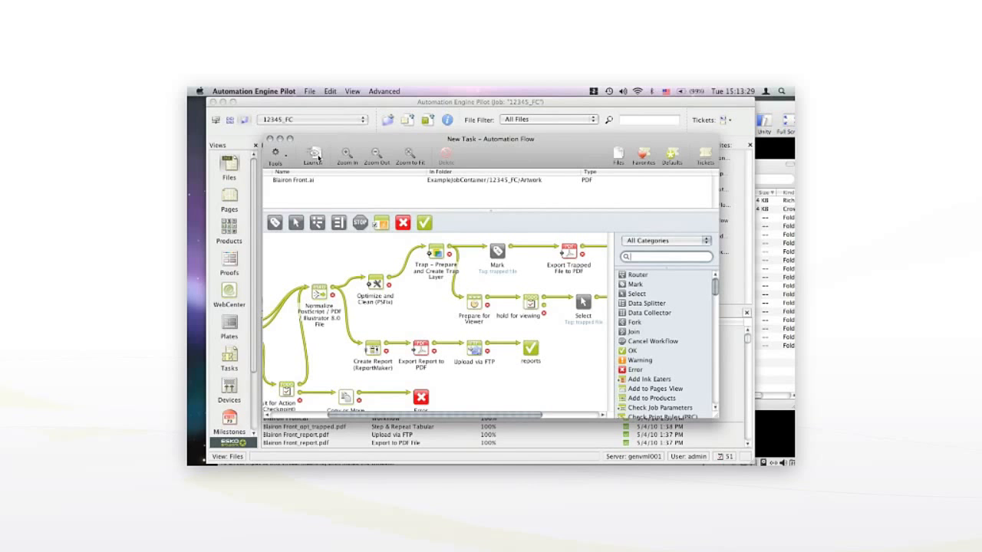
left_click(315, 156)
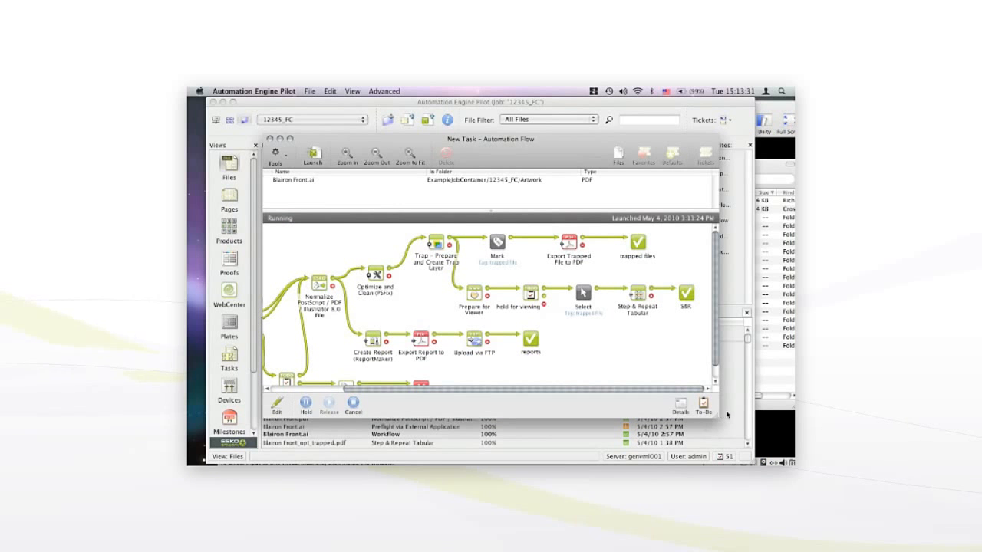
Enlarge the running workflow window to show the whole flow and open the details of Blairon Front.pdf at the preflight's warnings output.
left_click_drag(717, 417, 781, 453)
left_click_drag(509, 154, 457, 128)
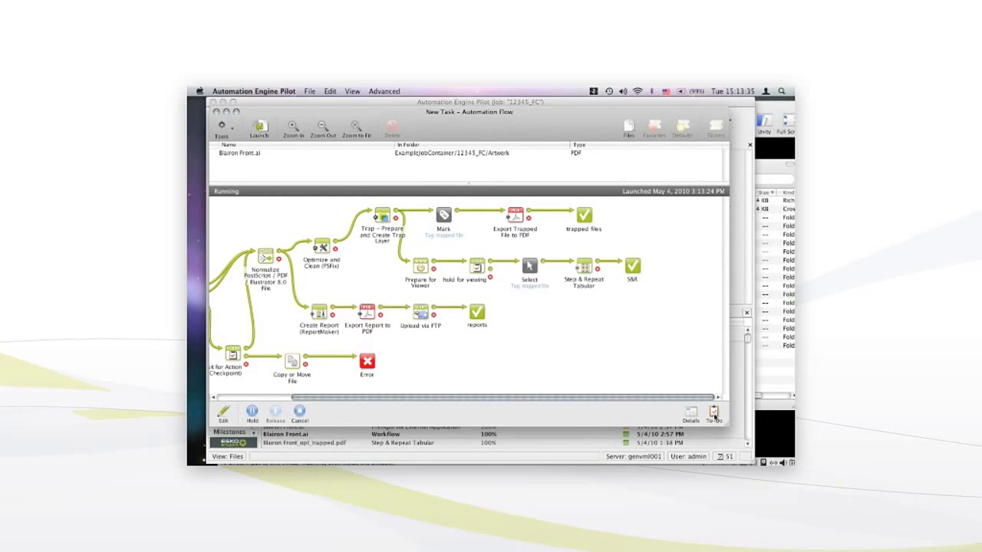
left_click_drag(726, 428, 792, 458)
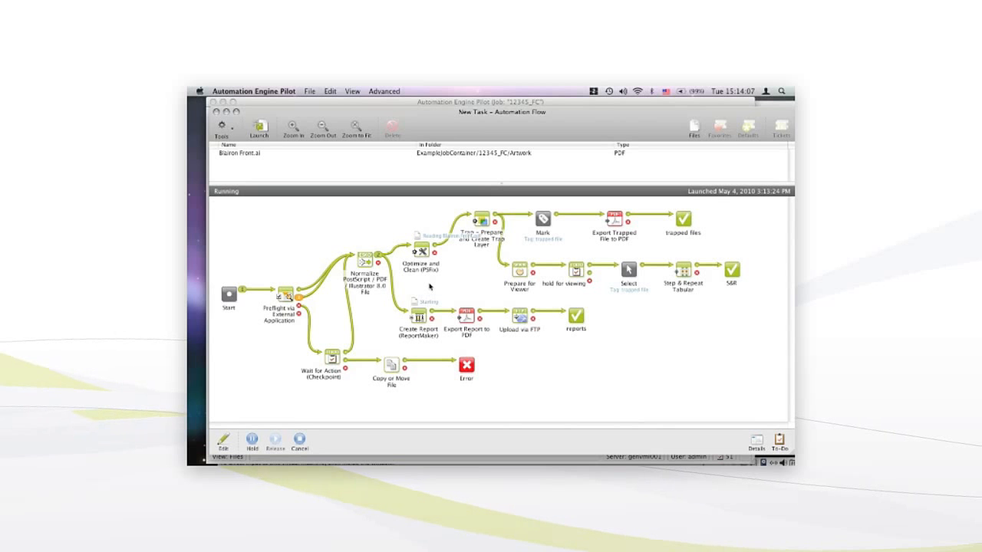
mouse_move(300, 300)
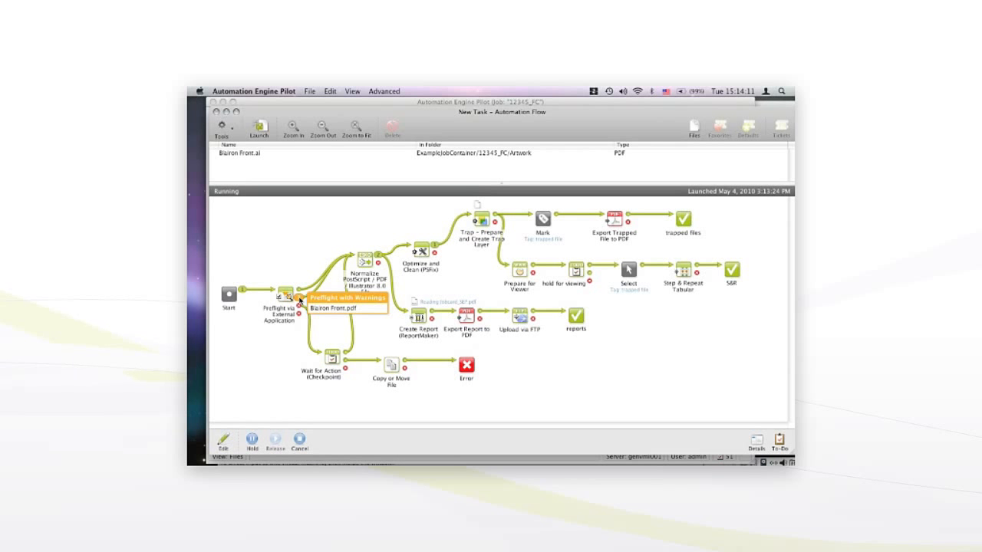
right_click(324, 308)
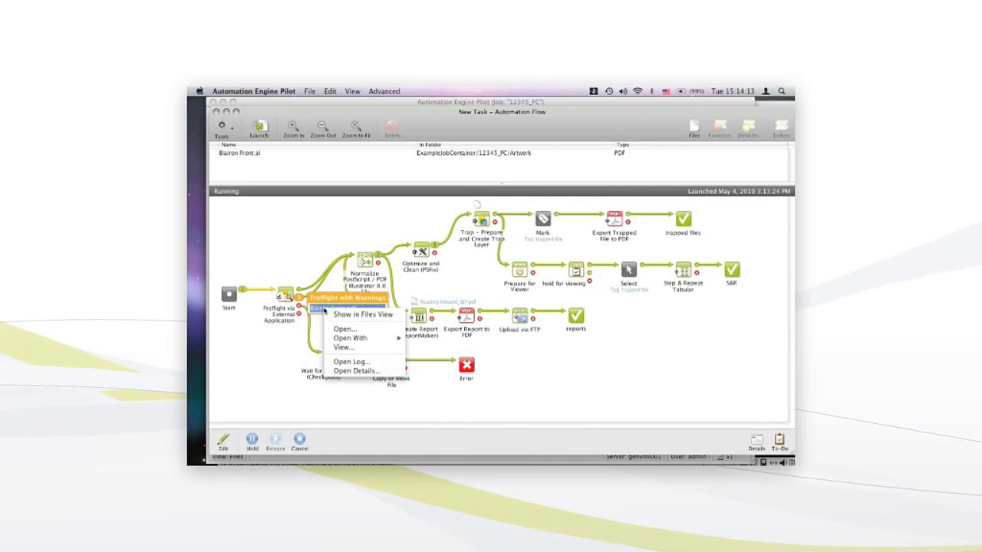
left_click(357, 370)
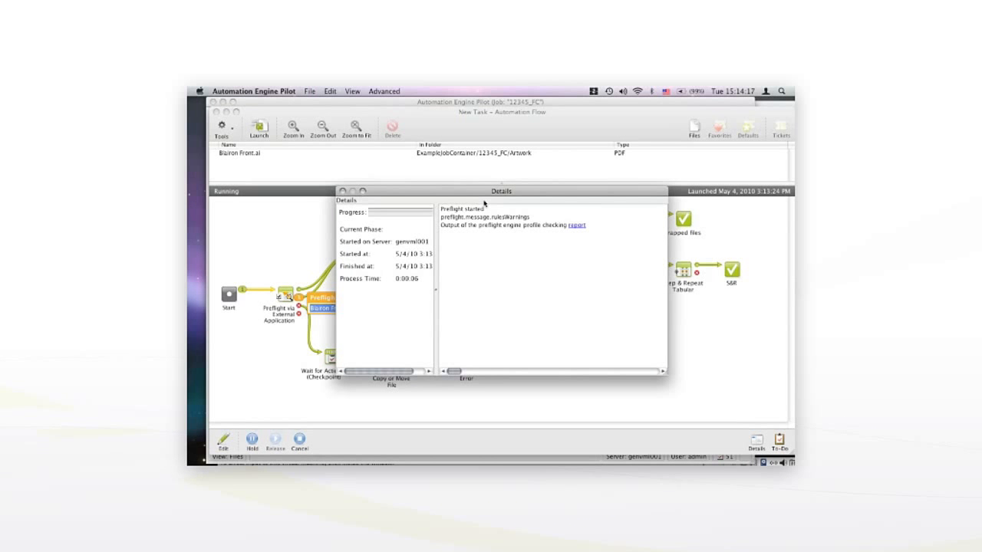
View the preflight report linked in the details of Blairon Front.pdf, and close the report and the details window.
left_click_drag(481, 195, 445, 195)
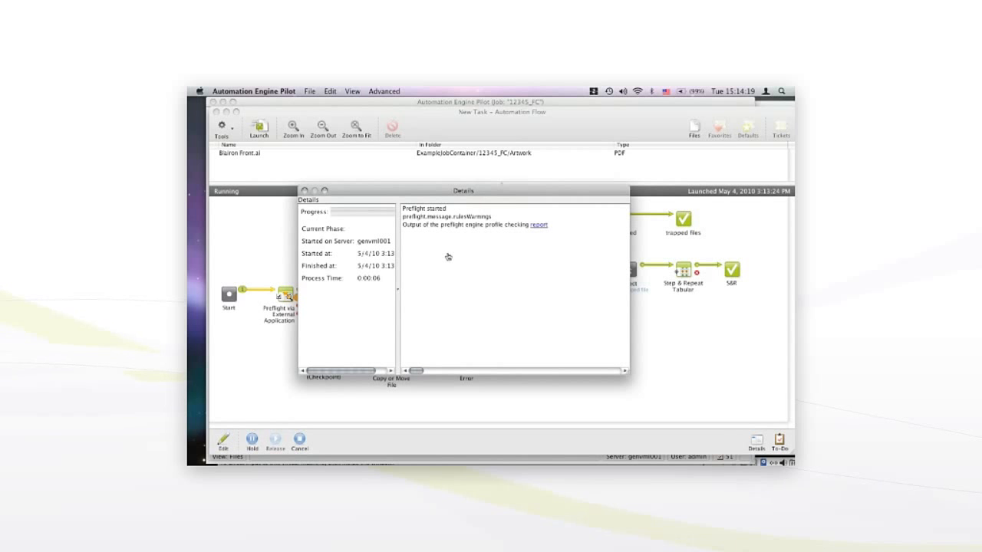
left_click(541, 225)
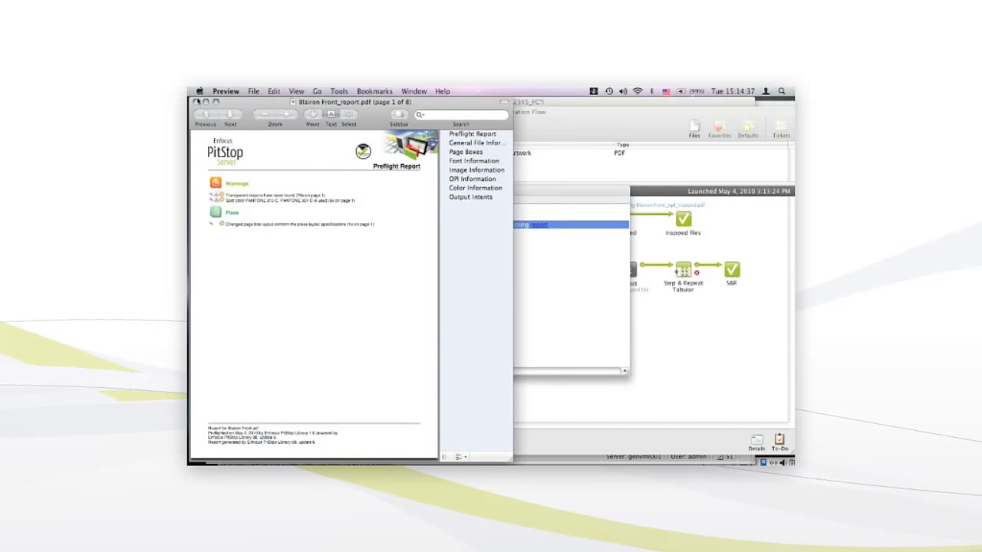
left_click(197, 102)
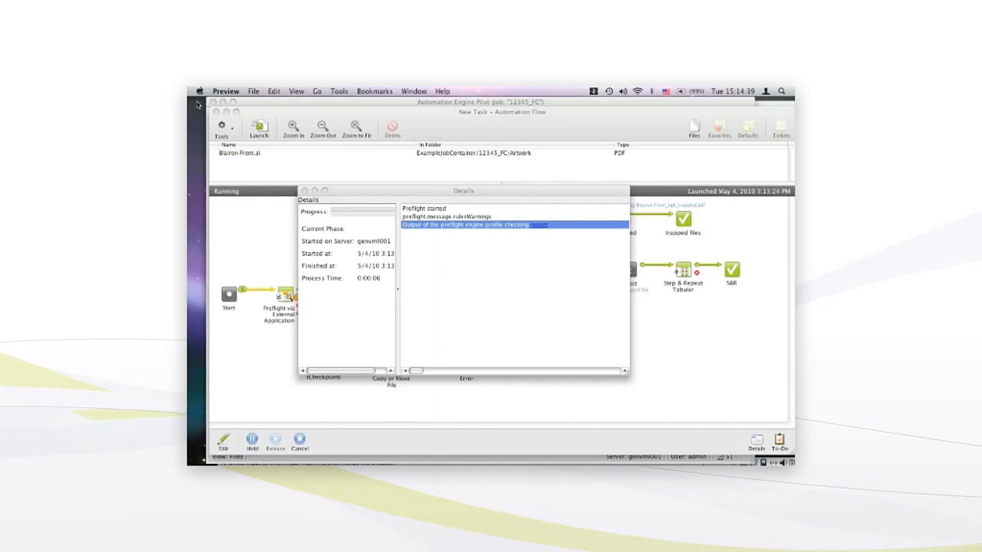
left_click(304, 192)
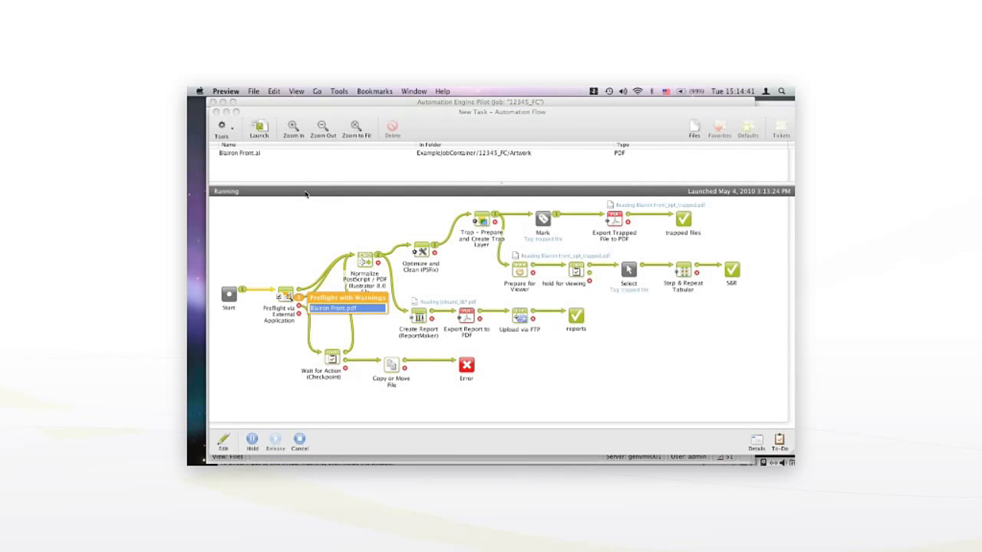
left_click(408, 218)
Open the running workflow's to-do list and view Blairon Front_opt_trapped.pdf from its pending item.
mouse_move(498, 217)
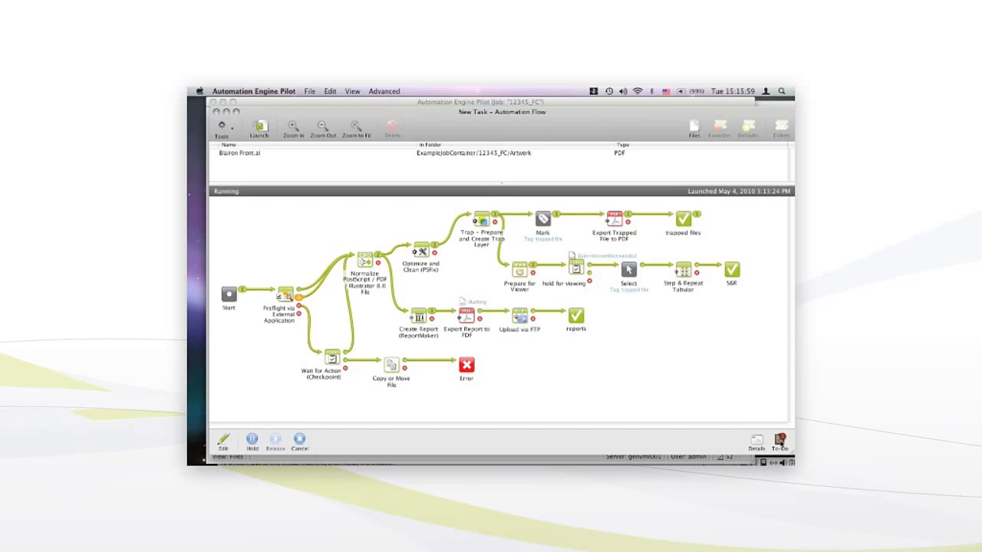
left_click(779, 439)
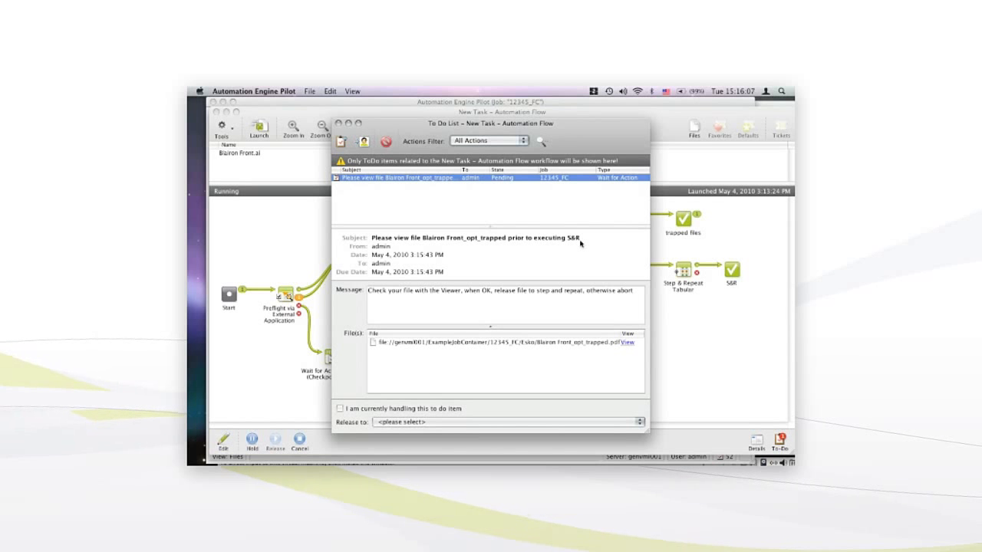
left_click(629, 343)
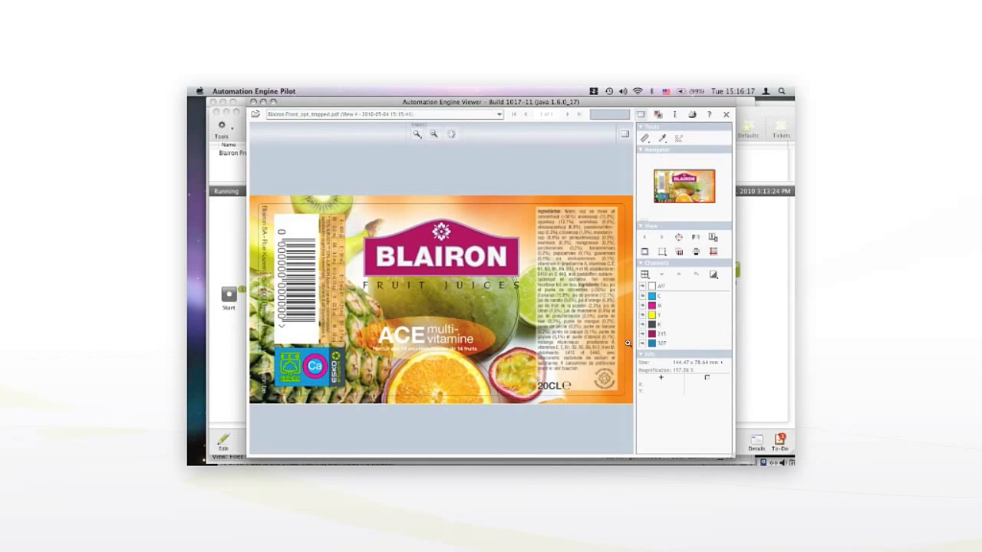
Inspect the trapped artwork by hiding and reshowing the 215 and Y channels and magnifying the logo's edge, and close the viewer.
left_click(643, 335)
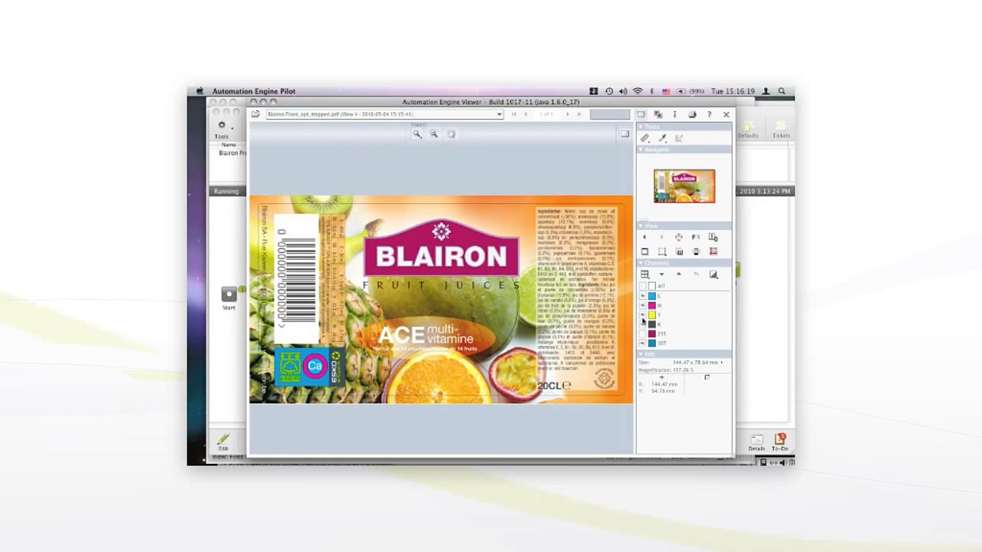
left_click(643, 315)
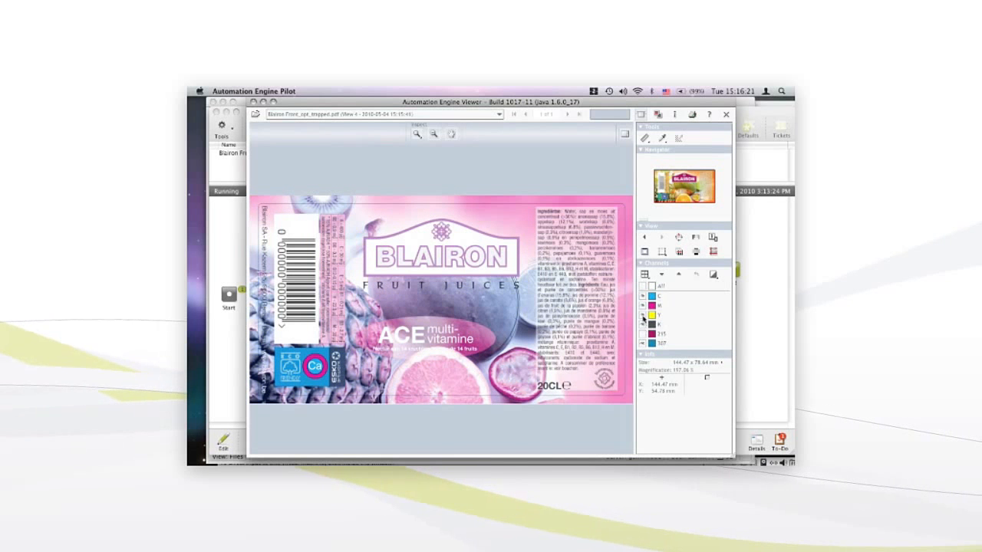
left_click(643, 315)
left_click(643, 335)
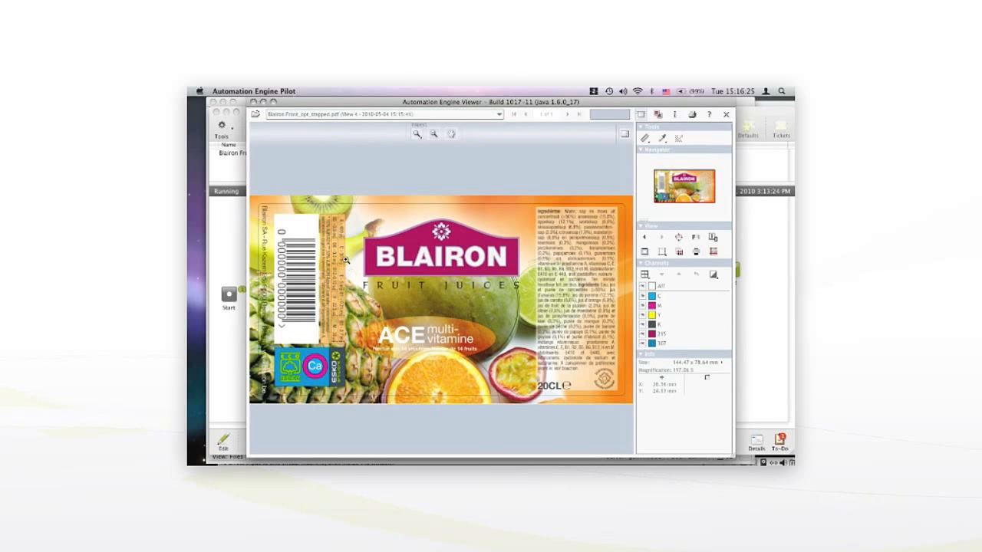
left_click(390, 285)
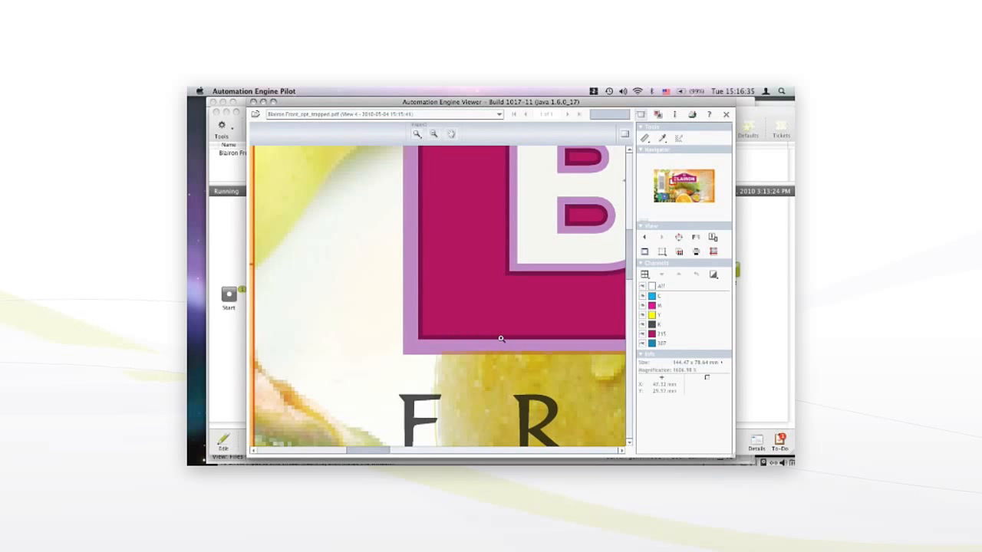
left_click(254, 102)
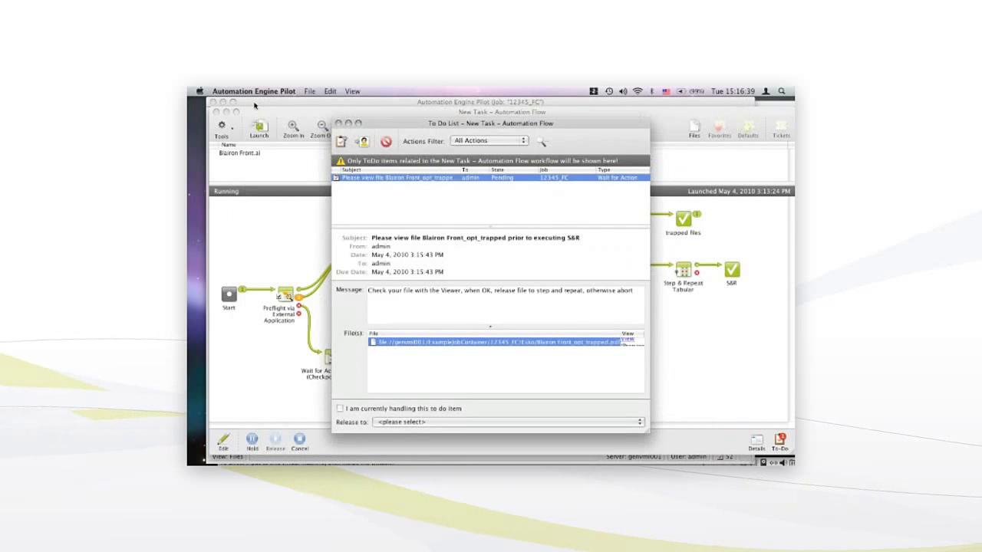
Close the to-do list and release the trapped file at the hold for viewing step with "File OK, go to S&R".
left_click(338, 124)
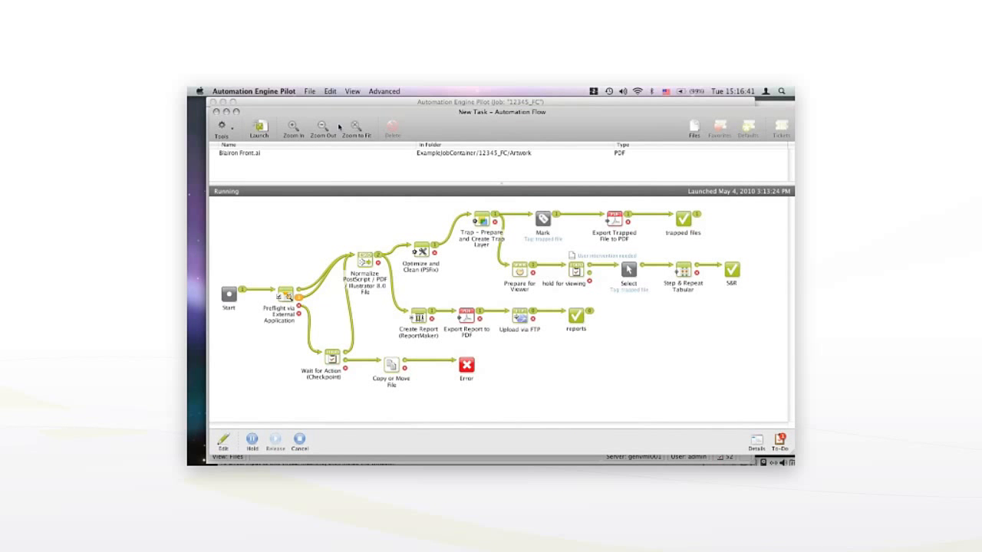
right_click(572, 257)
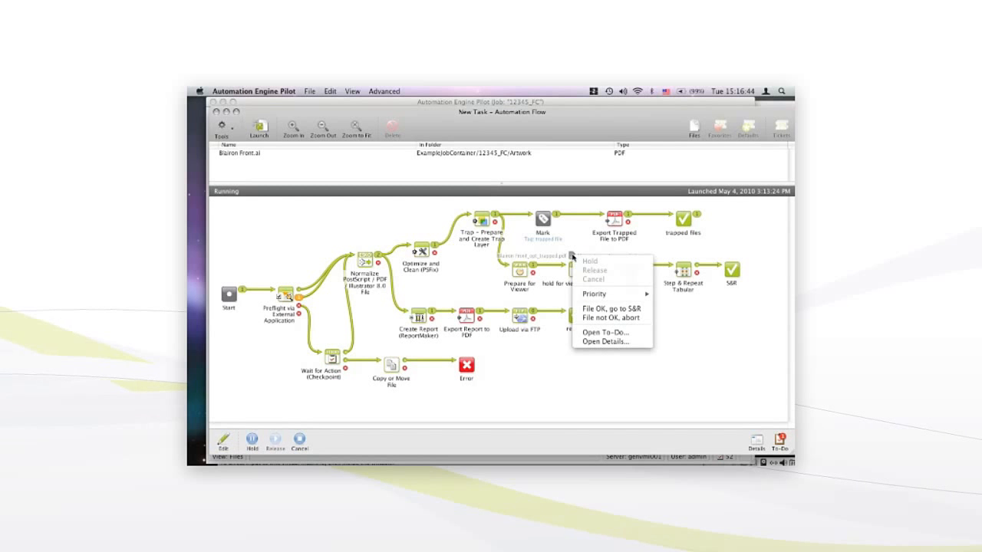
left_click(613, 310)
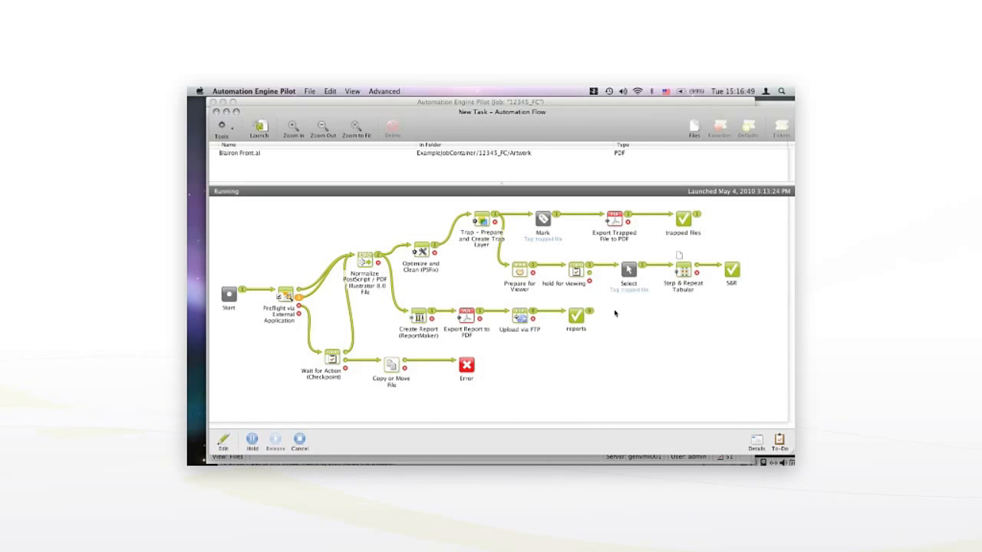
View Blairon Front_report.pdf from the Create Report step, look through both of its pages and close the viewer.
mouse_move(433, 314)
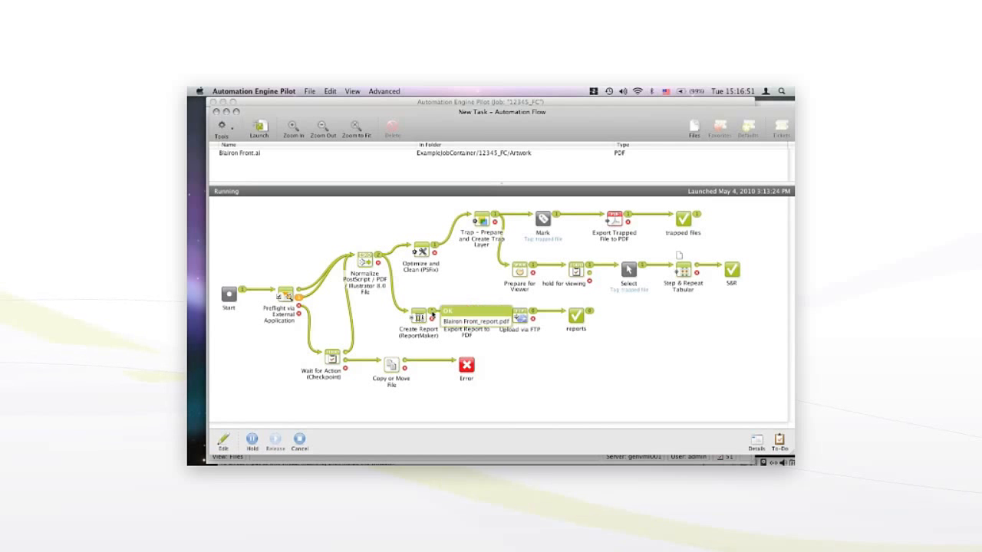
right_click(451, 323)
left_click(471, 360)
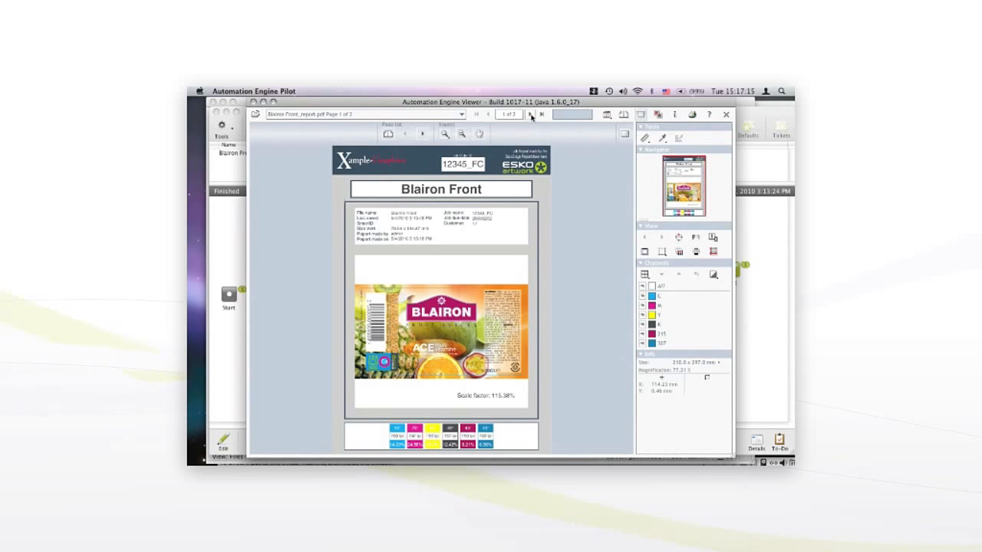
left_click(531, 114)
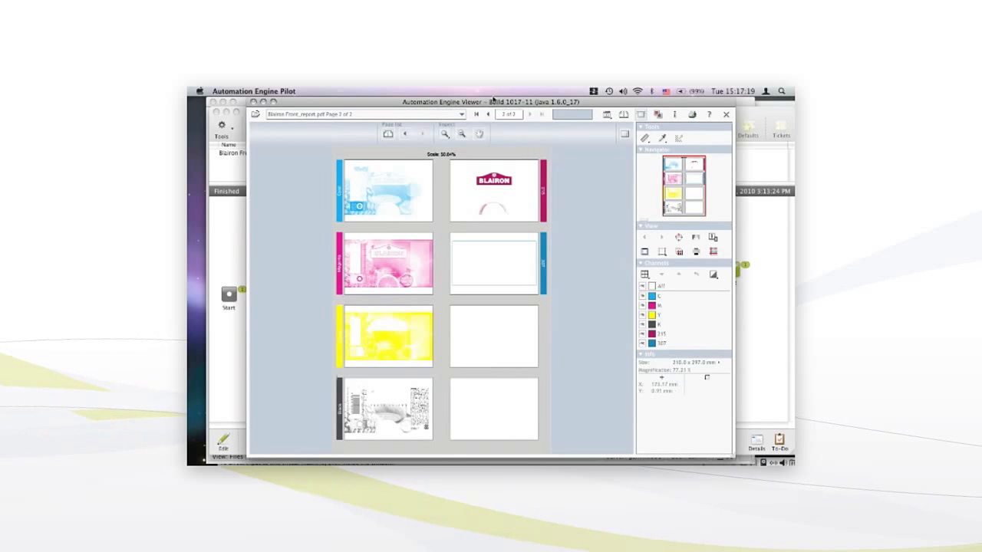
left_click(488, 115)
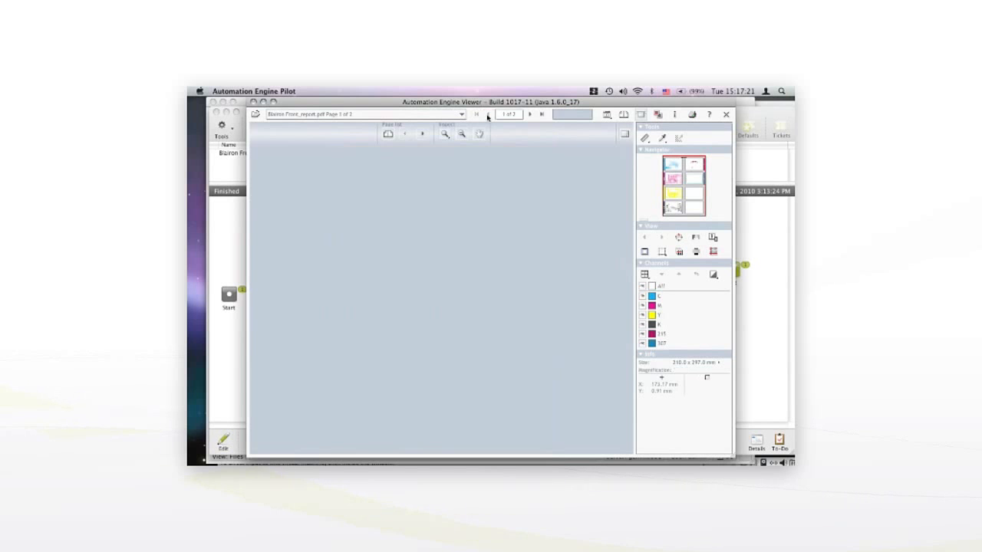
left_click(254, 103)
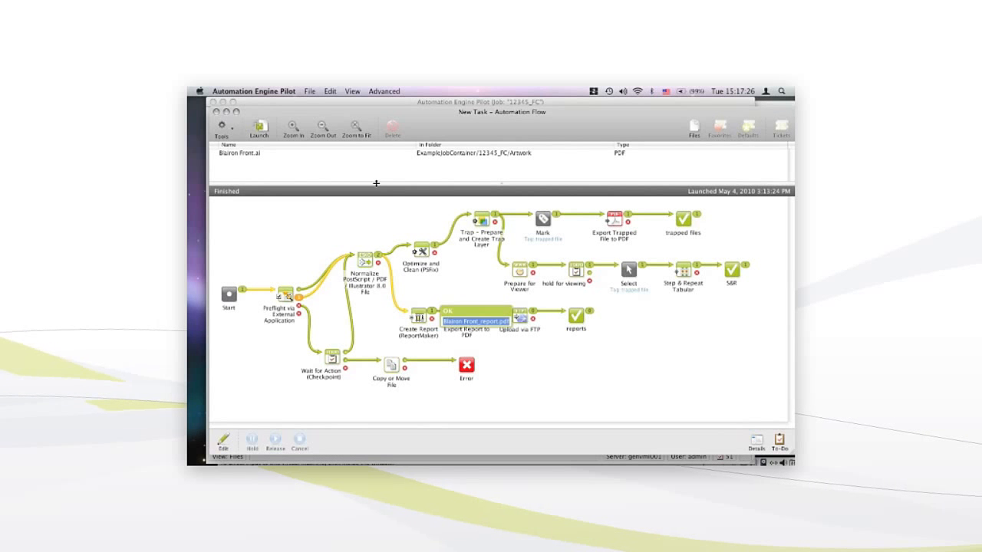
View the trapped PDF produced by the Step & Repeat Tabular step and close the viewer.
mouse_move(696, 264)
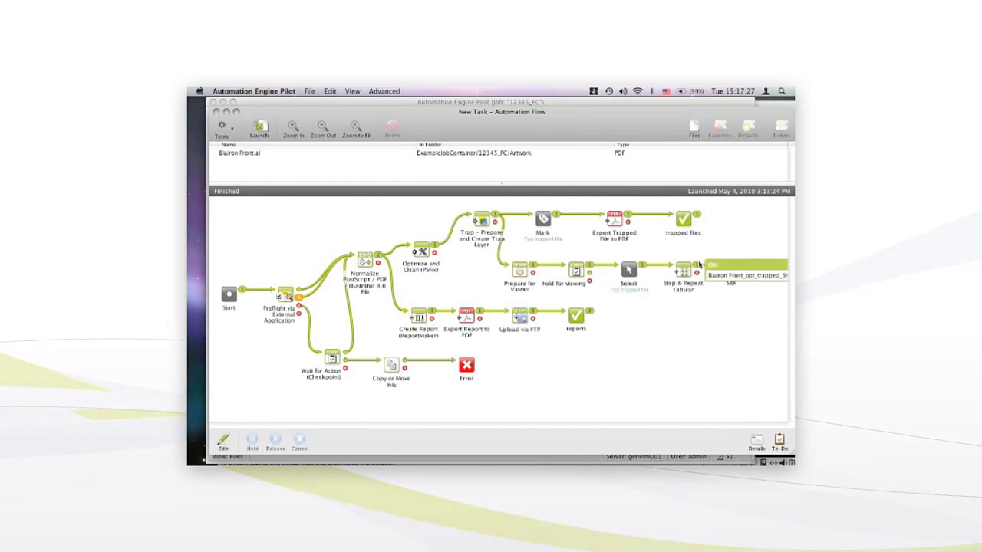
right_click(731, 280)
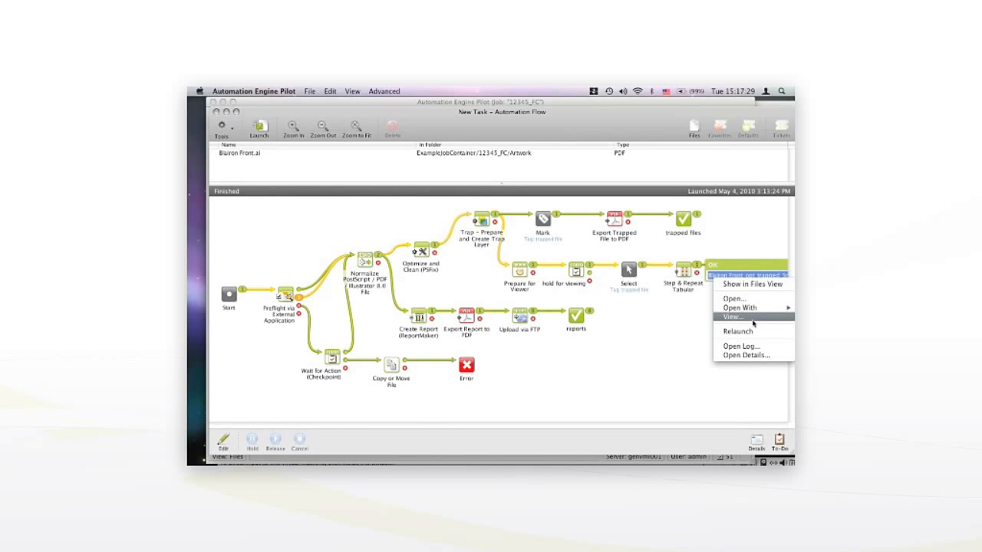
left_click(751, 317)
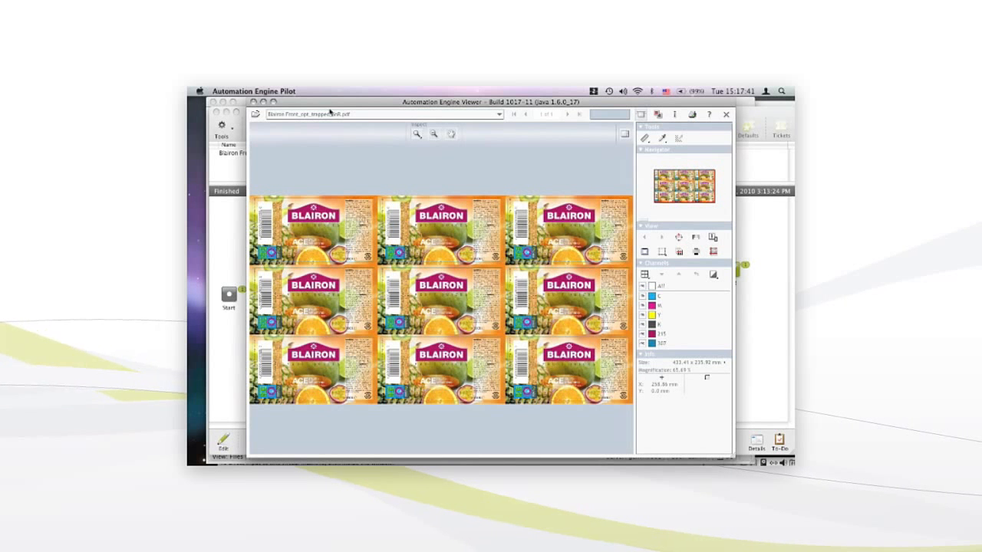
left_click(254, 102)
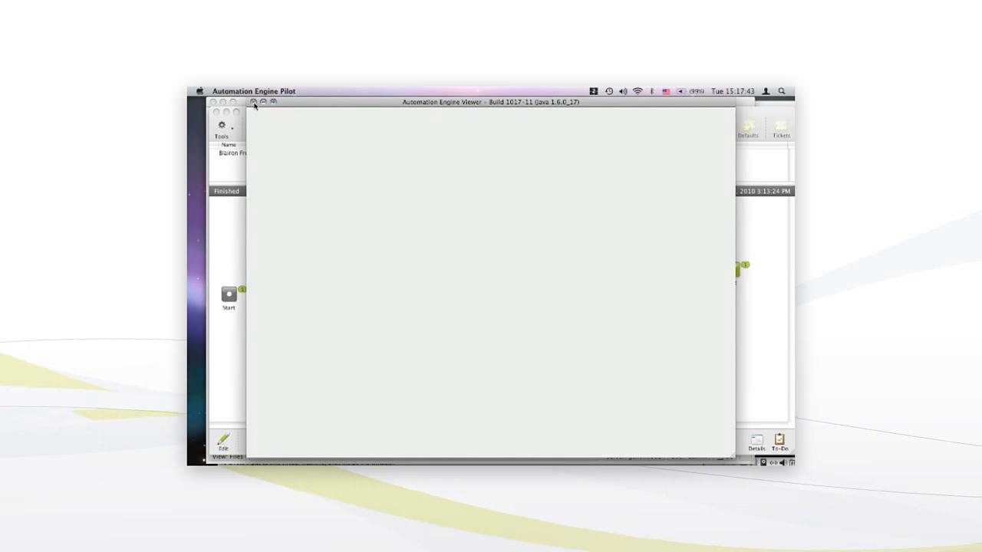